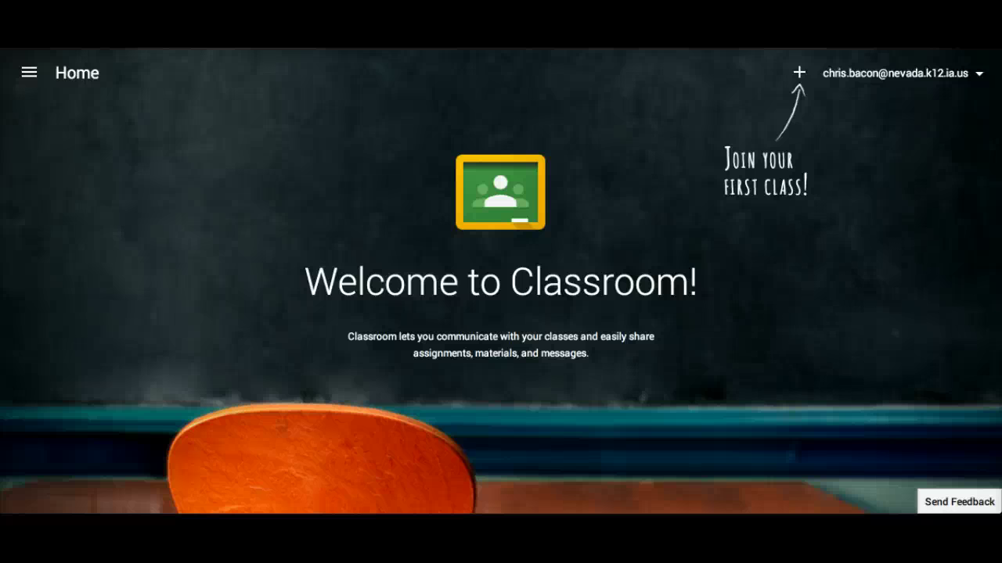
# Step: Open the join-class dialog from the + button on the Classroom home page
pyautogui.press('XF86AudioLowerVolume')
pyautogui.click(799, 75)
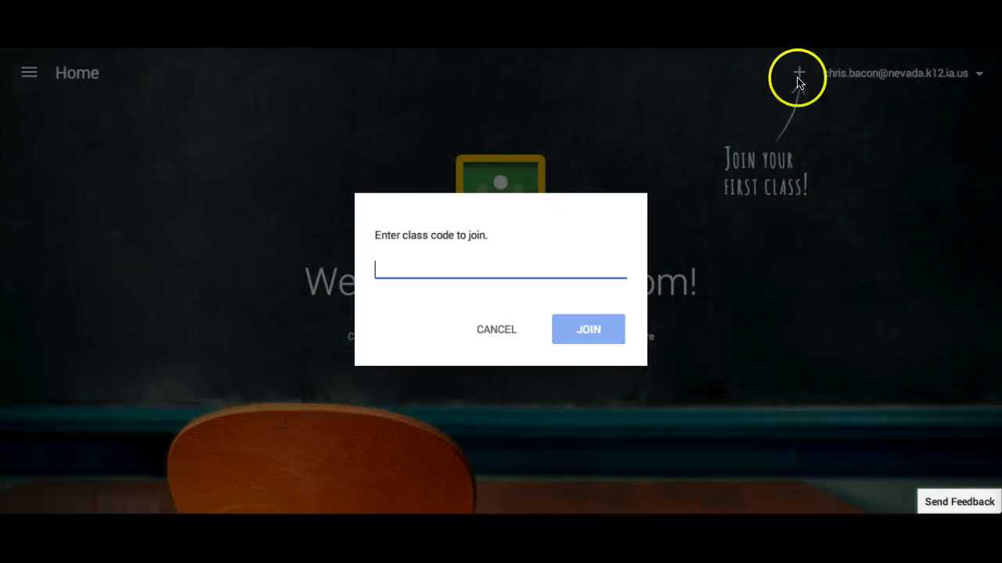
# Step: Paste the Demo Class code into the class code field and join the class
pyautogui.click(536, 265)
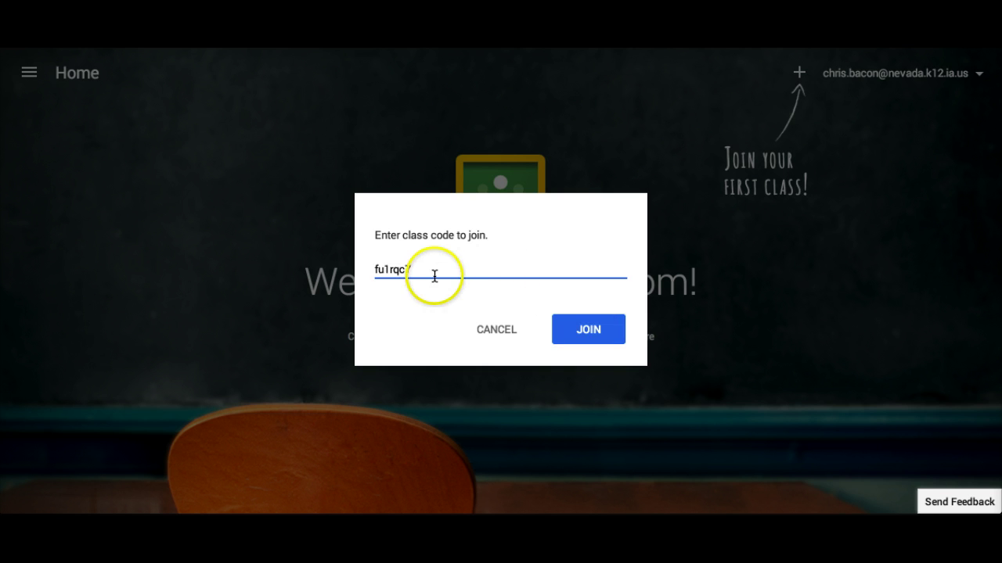
pyautogui.click(581, 329)
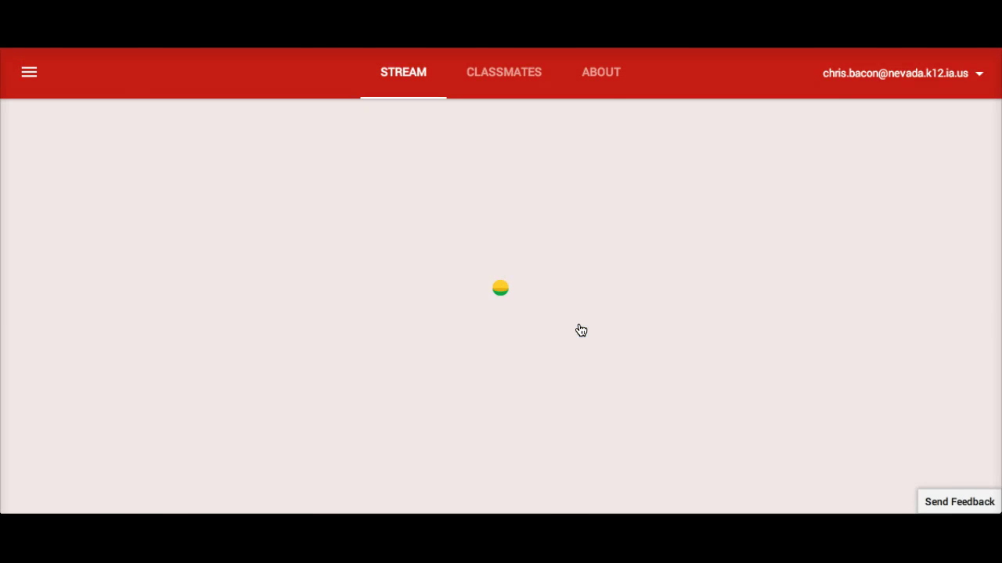
# Step: Go back to the Classroom Home page listing Google Ninja and Demo Class
pyautogui.click(30, 74)
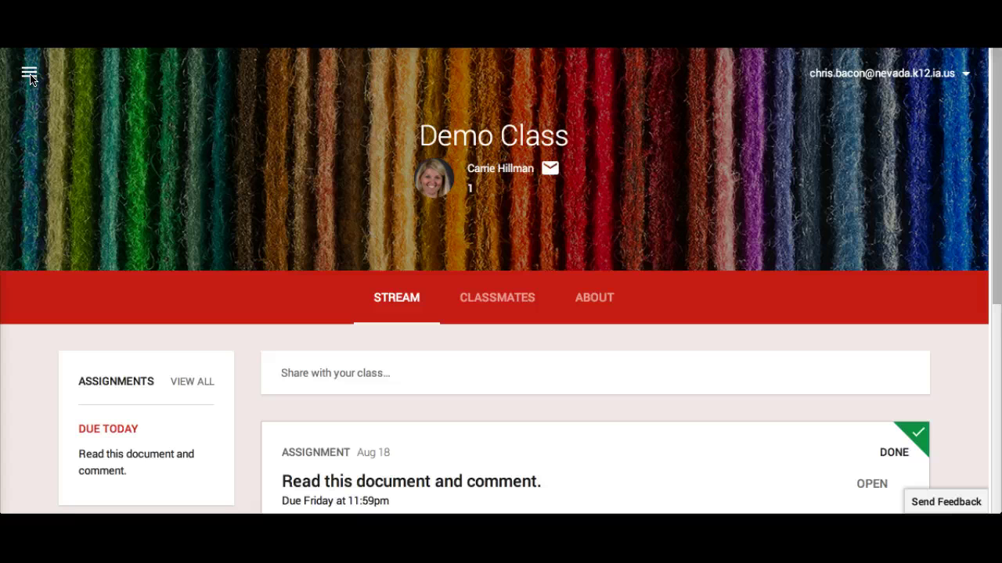
pyautogui.click(30, 78)
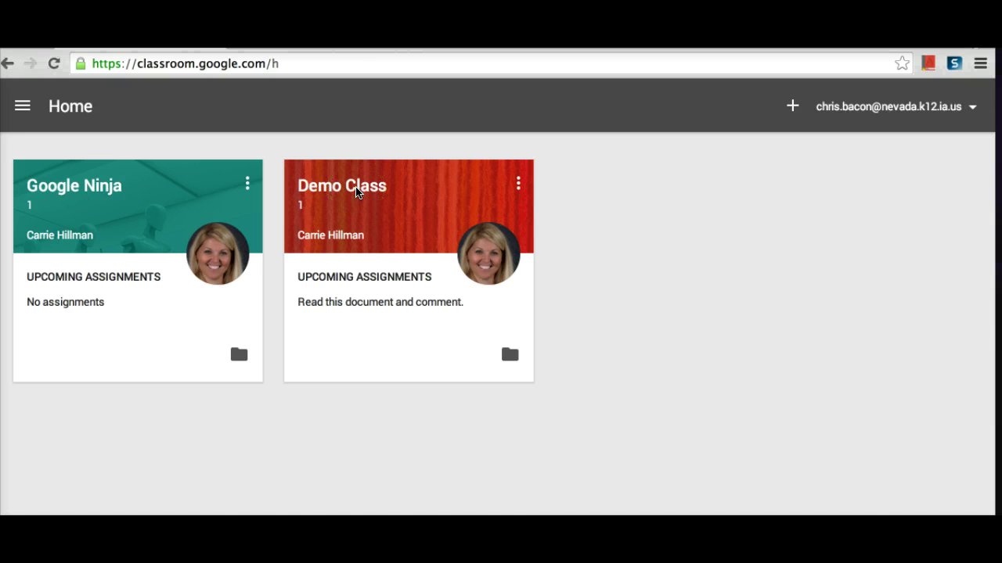
# Step: Open Demo Class from its card on the Home page
pyautogui.click(356, 192)
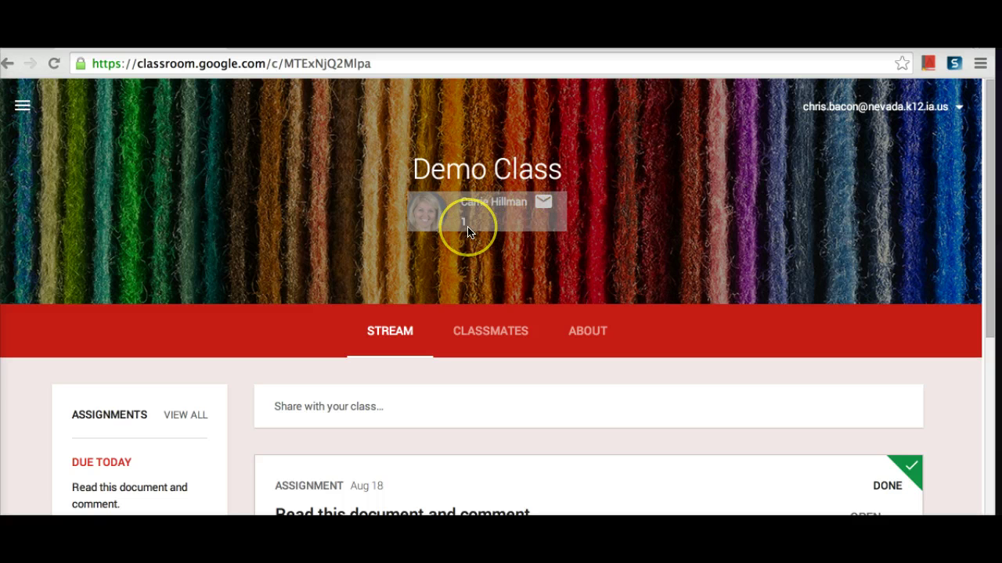
# Step: Show the navigation drawer listing Home, Assignments, Google Ninja and Demo Class
pyautogui.click(836, 110)
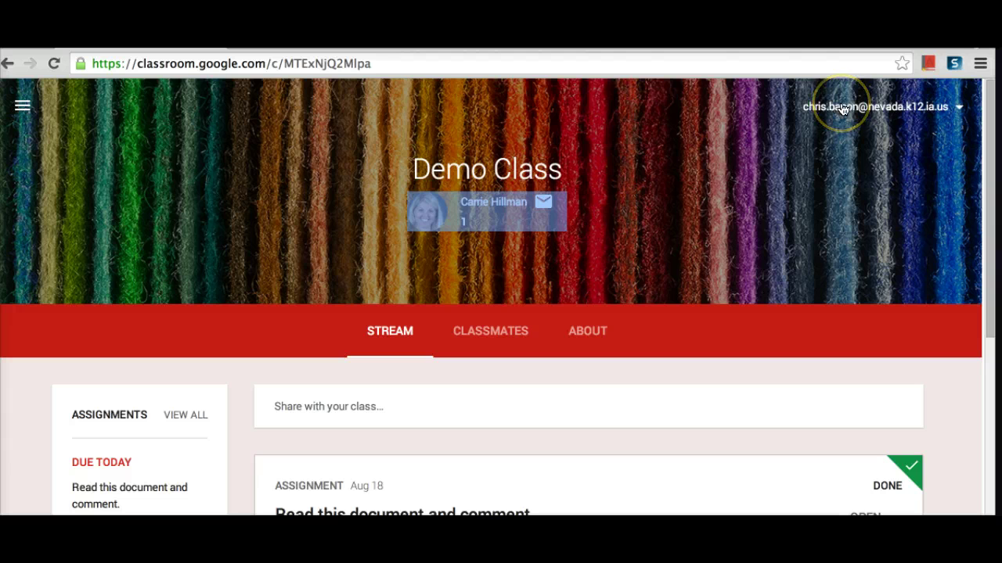
pyautogui.click(22, 105)
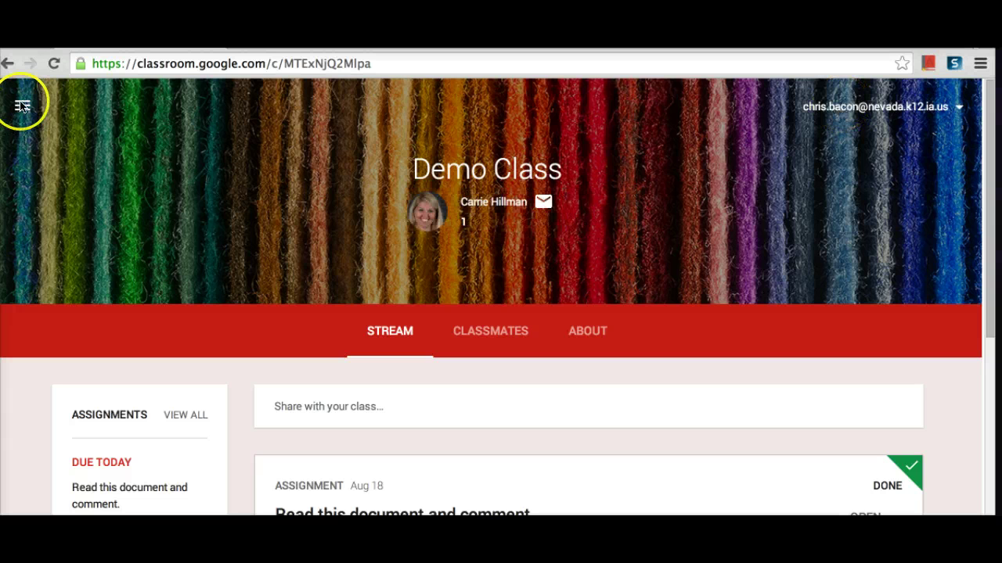
pyautogui.click(22, 106)
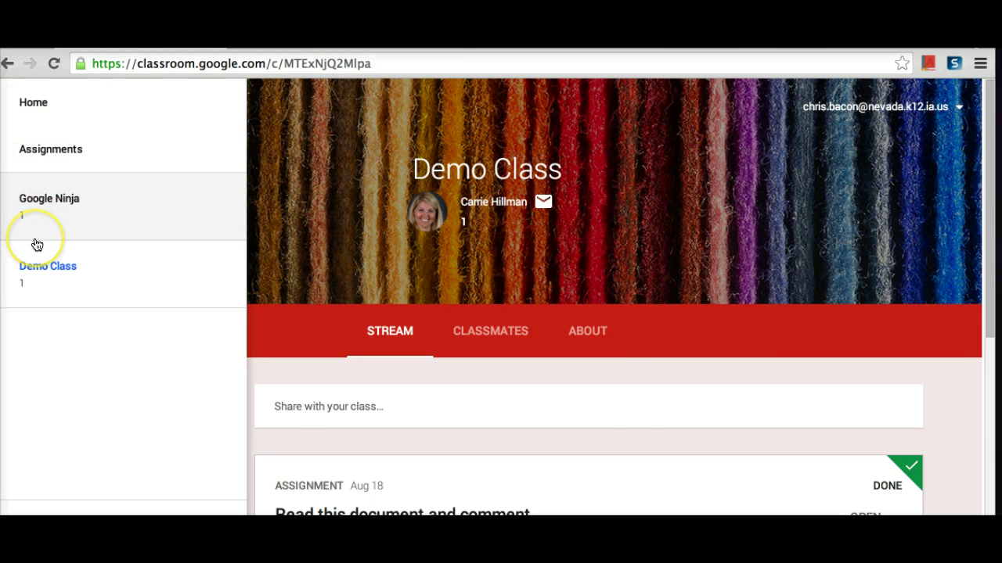
# Step: Browse the Demo Class stream posts, then view the class's Classmates list
pyautogui.click(37, 246)
pyautogui.scroll(-3, 289, 412)
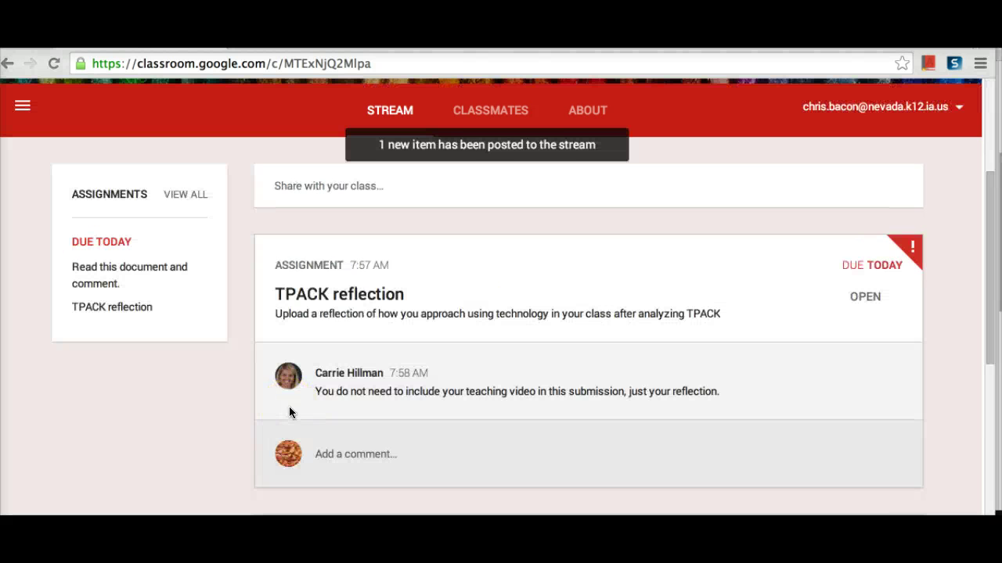
pyautogui.scroll(-3, 289, 412)
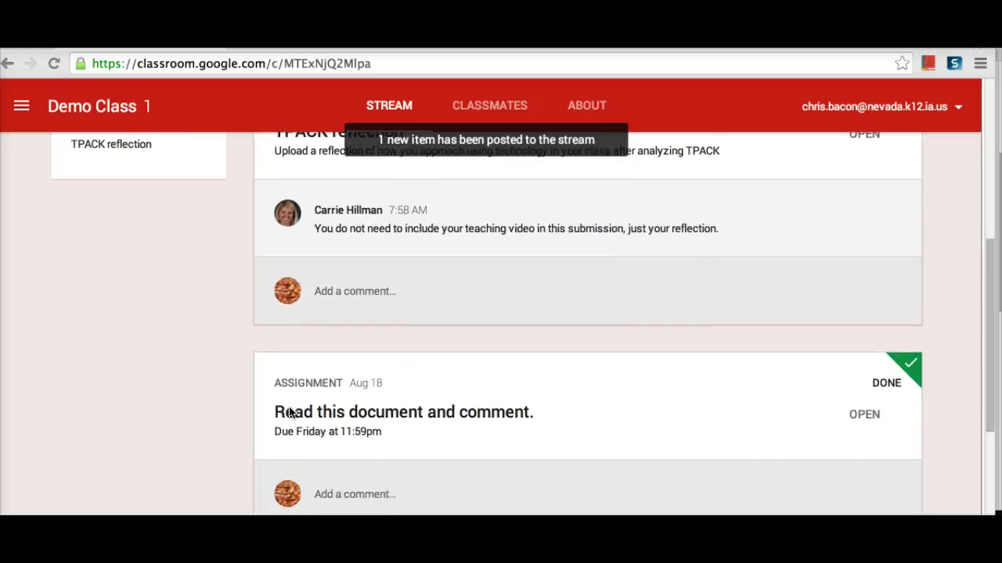
pyautogui.scroll(-3, 289, 412)
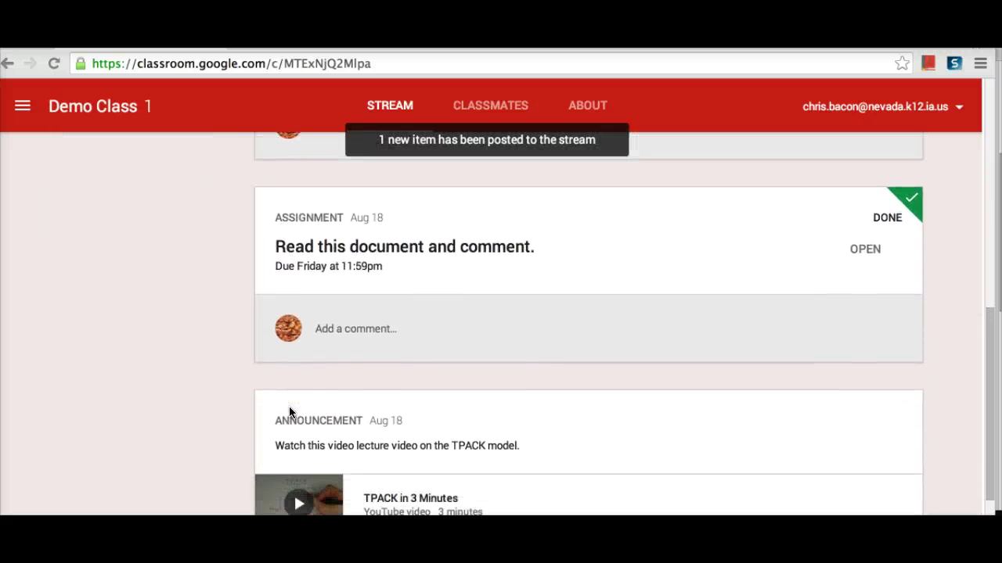
pyautogui.scroll(-3, 289, 413)
pyautogui.scroll(7, 289, 406)
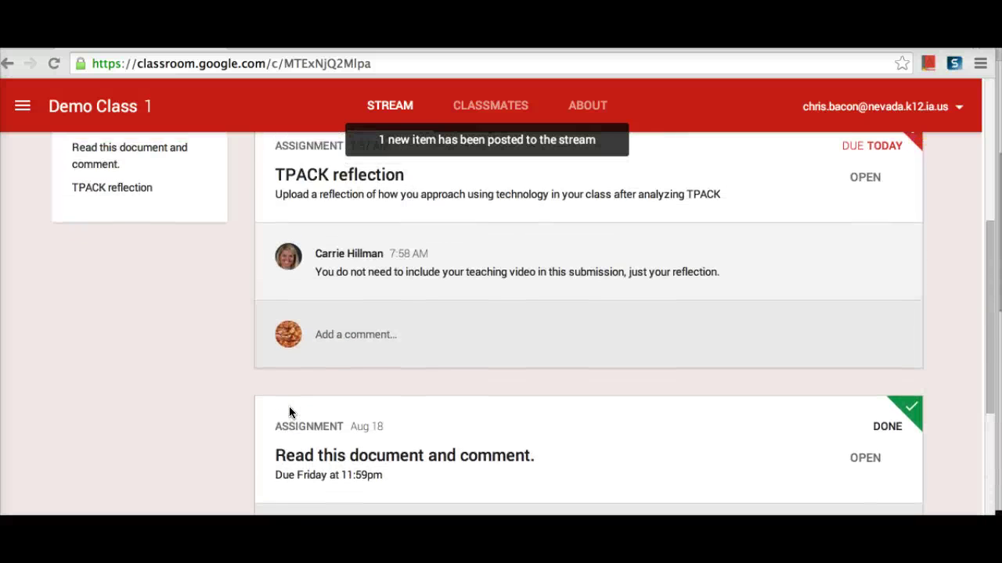
pyautogui.click(386, 106)
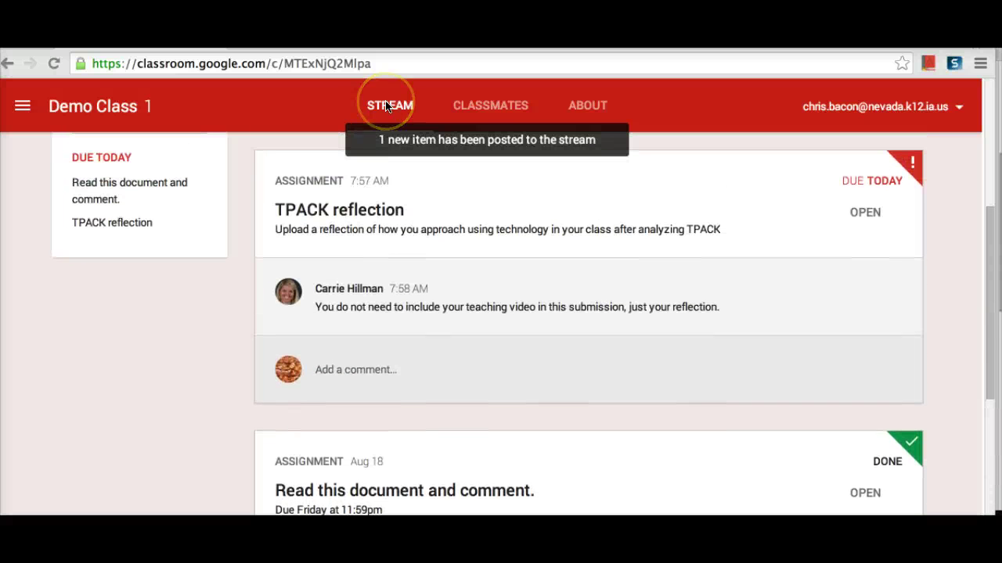
pyautogui.click(476, 106)
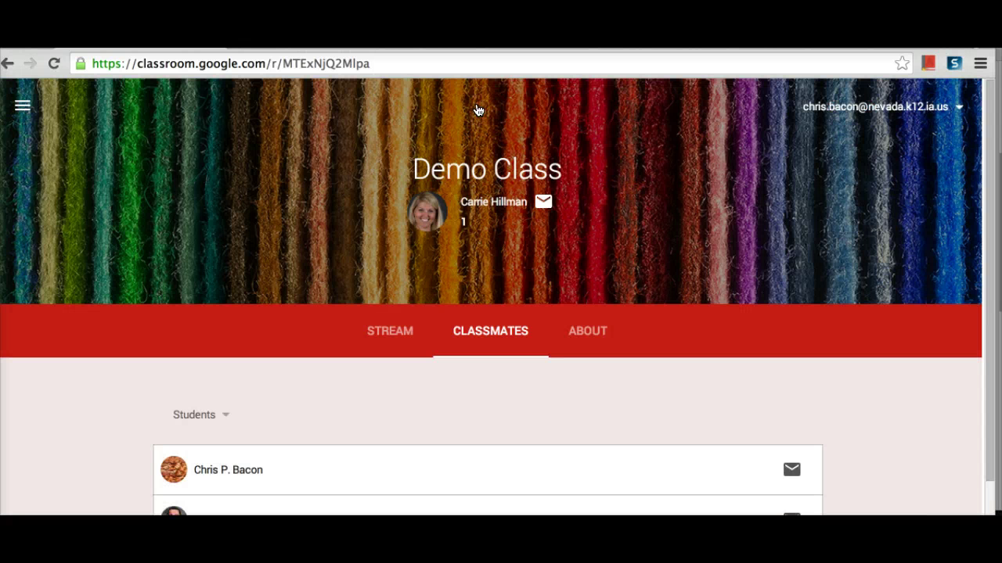
pyautogui.click(487, 238)
pyautogui.scroll(-2, 492, 301)
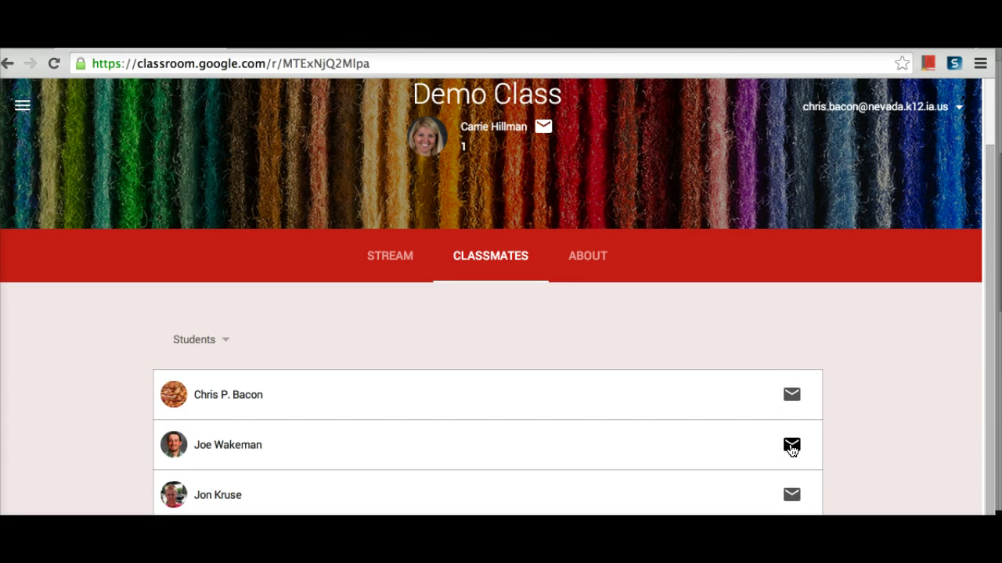
# Step: Return to the Demo Class stream and open the TPACK reflection assignment post
pyautogui.click(389, 259)
pyautogui.scroll(-3, 408, 316)
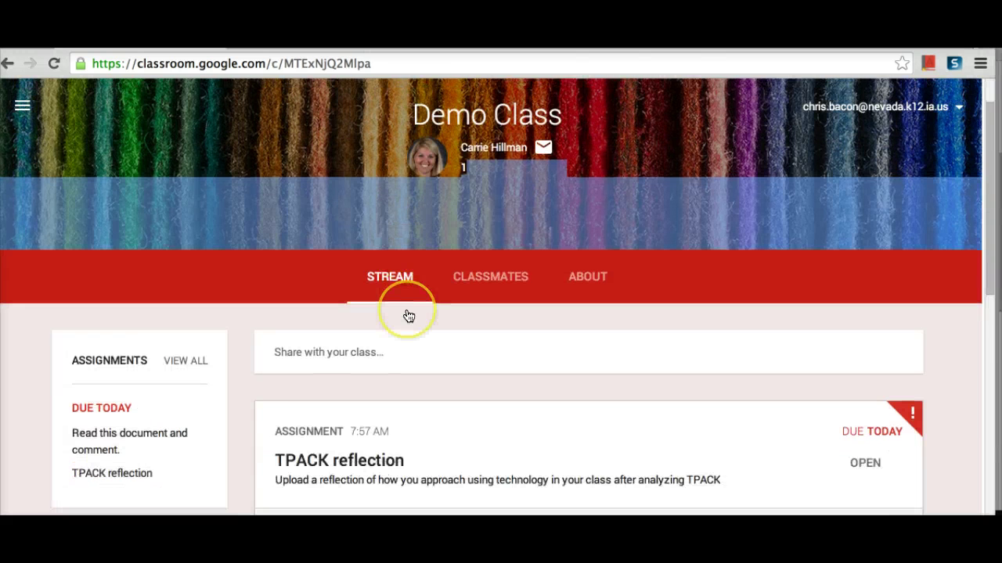
pyautogui.scroll(-1, 408, 315)
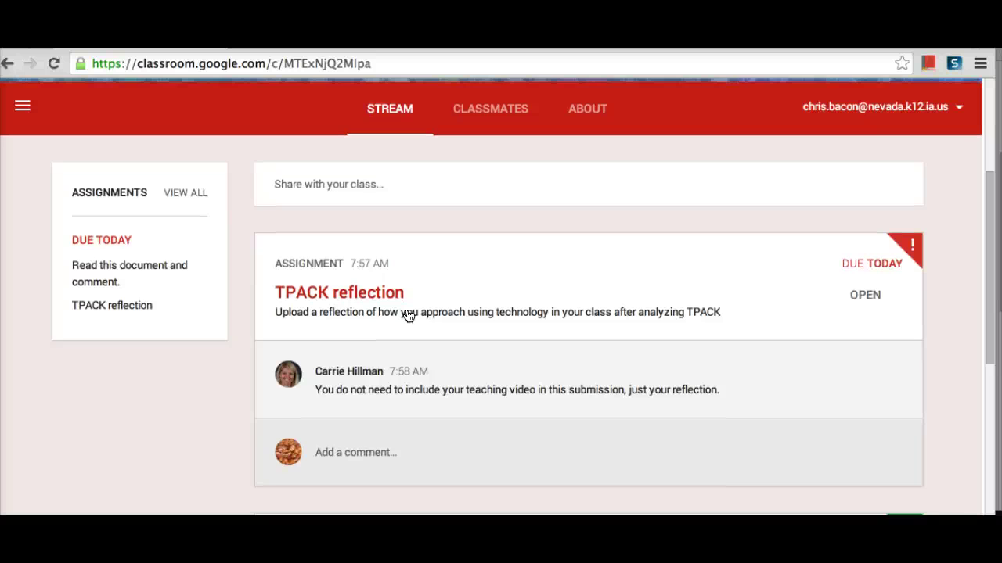
pyautogui.scroll(-2, 408, 315)
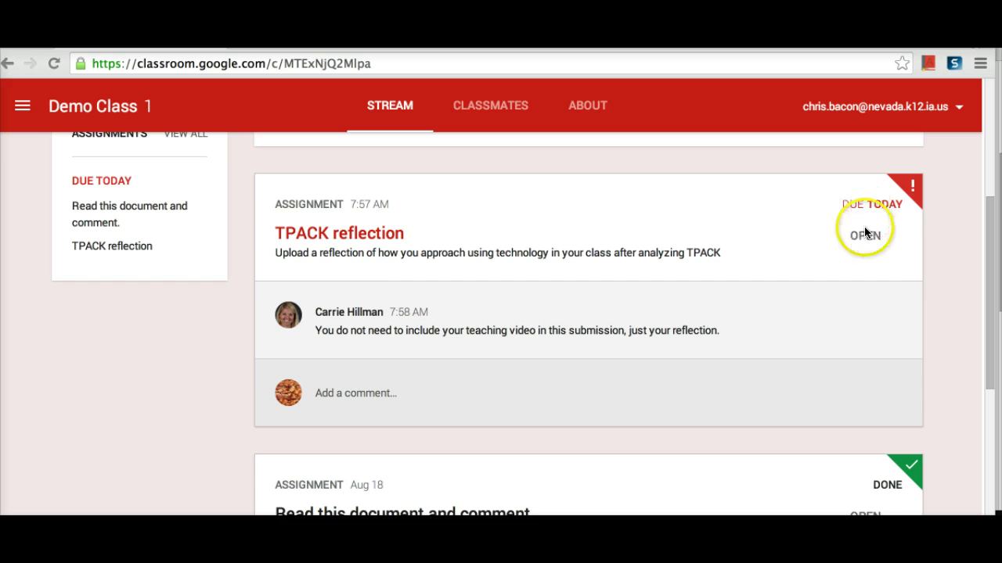
pyautogui.click(364, 234)
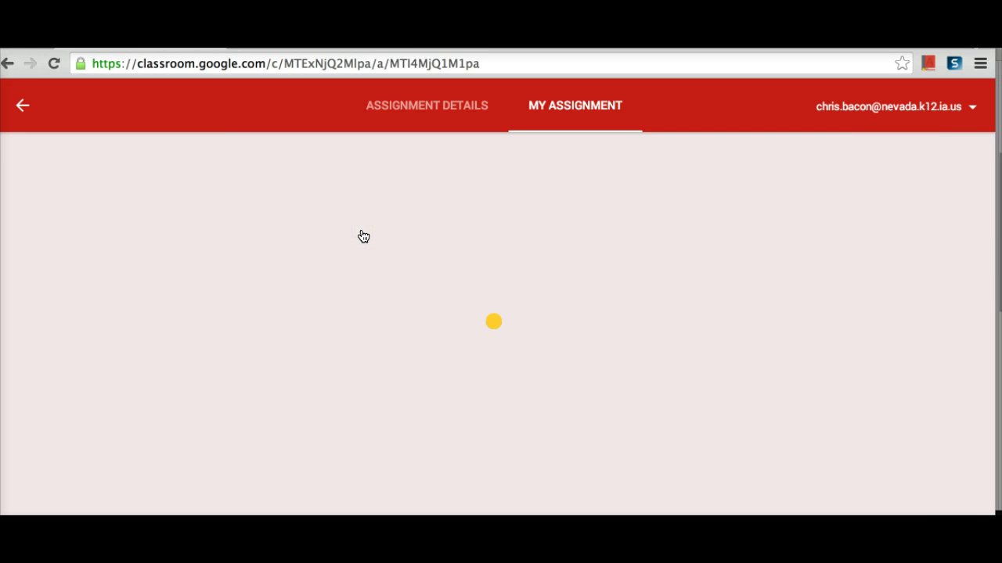
# Step: Check the ADD attach options, then show CREATE's Document, Presentation, Spreadsheet and Drawing choices
pyautogui.click(185, 264)
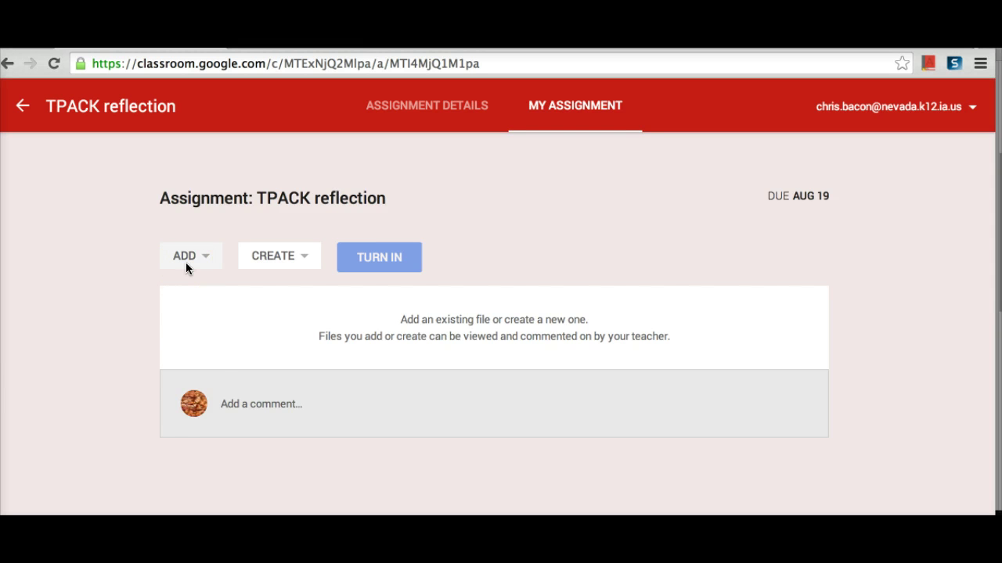
pyautogui.click(187, 290)
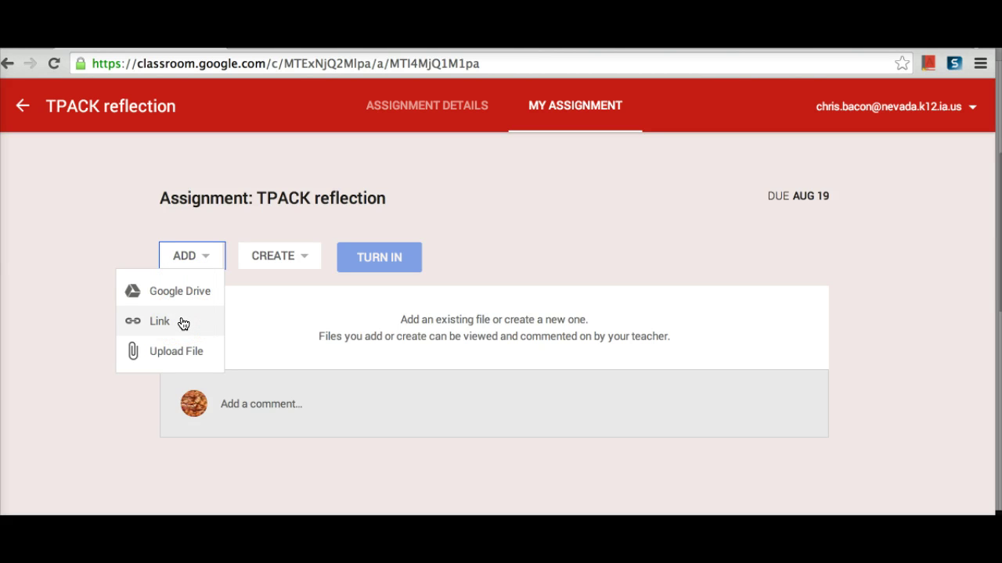
pyautogui.click(275, 261)
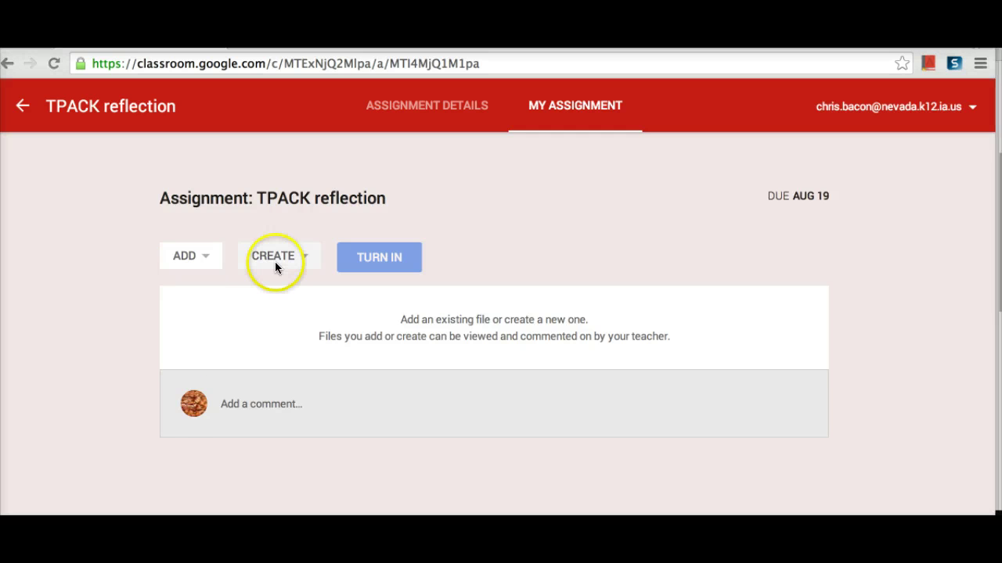
pyautogui.click(275, 262)
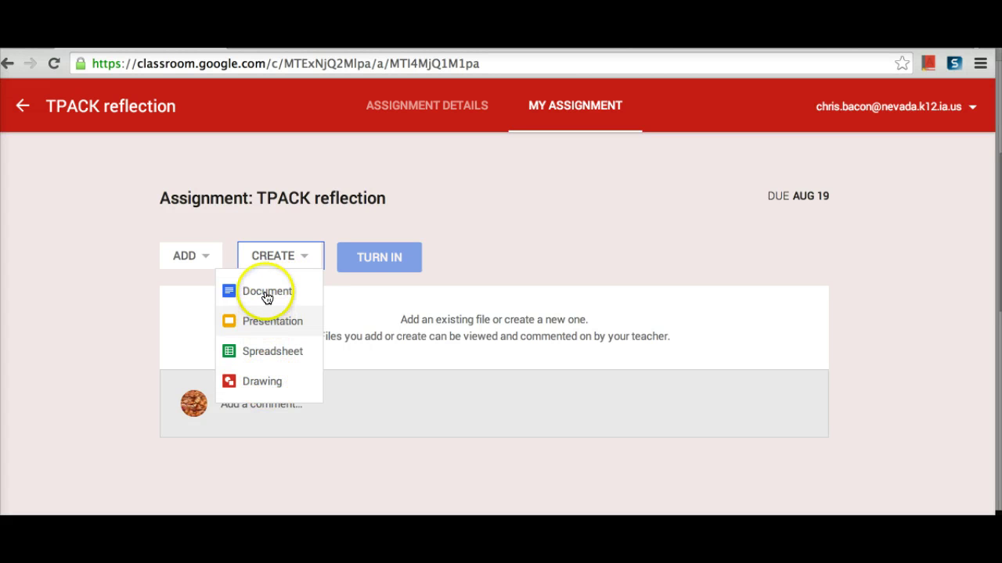
# Step: Create a new Google Doc for the TPACK reflection and begin turning it in with a note
pyautogui.click(265, 291)
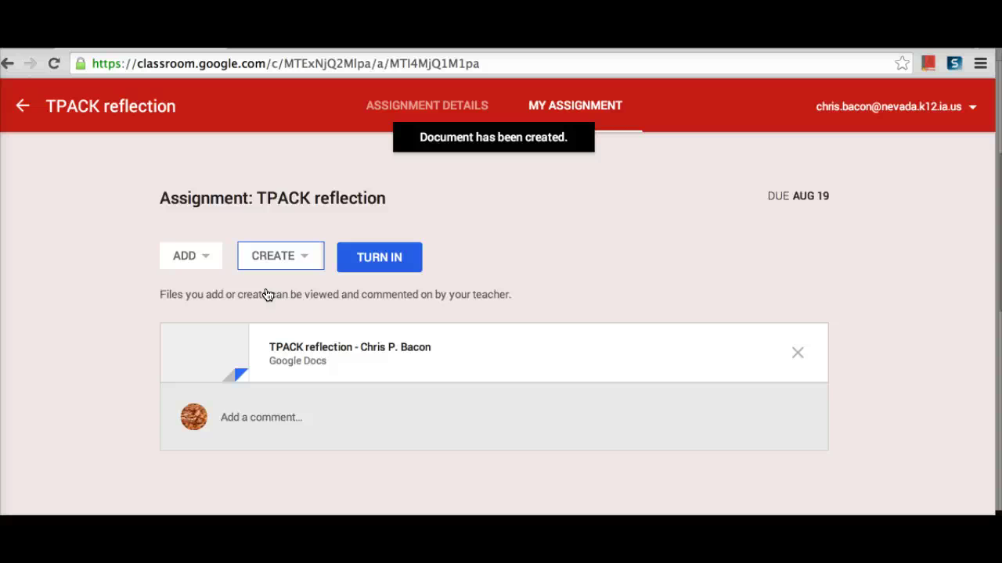
pyautogui.click(297, 333)
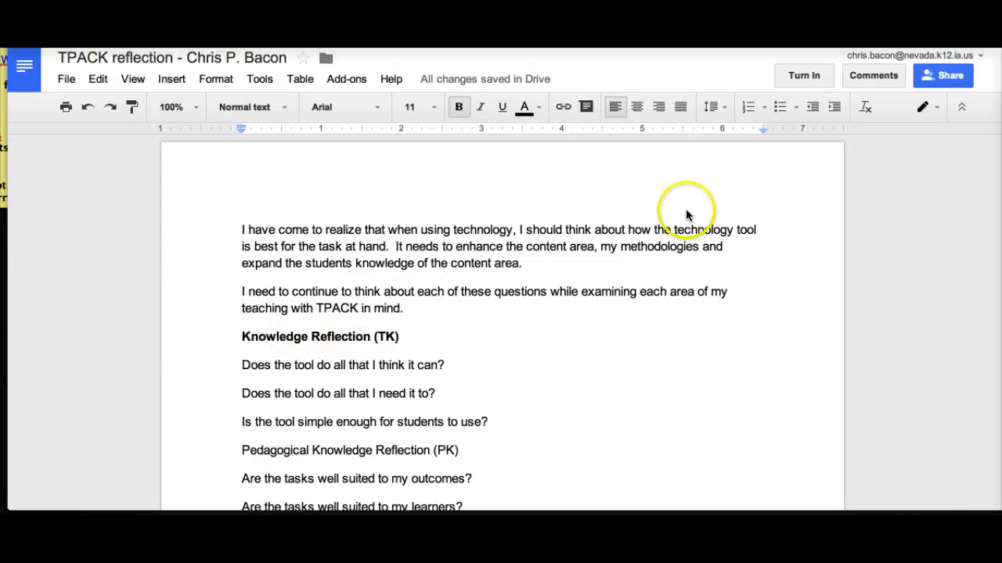
pyautogui.click(797, 83)
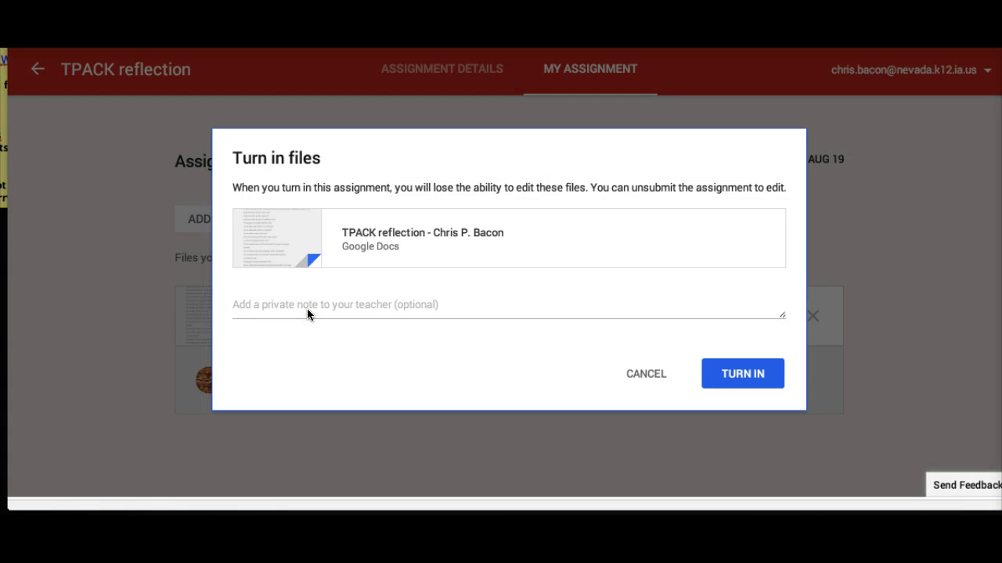
pyautogui.click(307, 310)
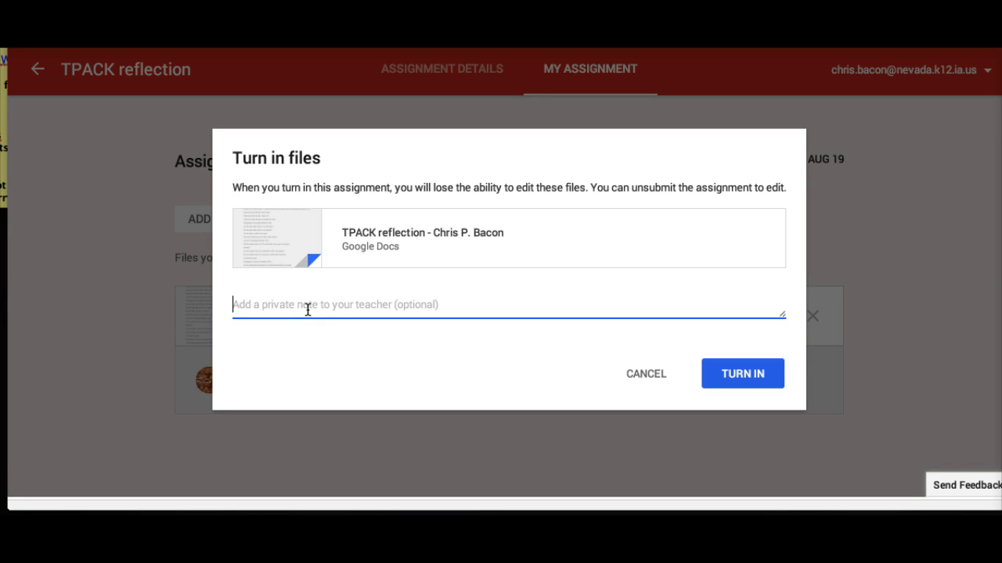
# Step: Write the private note 'This assignment was very beneficial in my learning.' and submit the turn-in
pyautogui.write('This is a')
pyautogui.press('BackSpace')
pyautogui.press('BackSpace')
pyautogui.press('BackSpace')
pyautogui.press('BackSpace')
pyautogui.write('a')
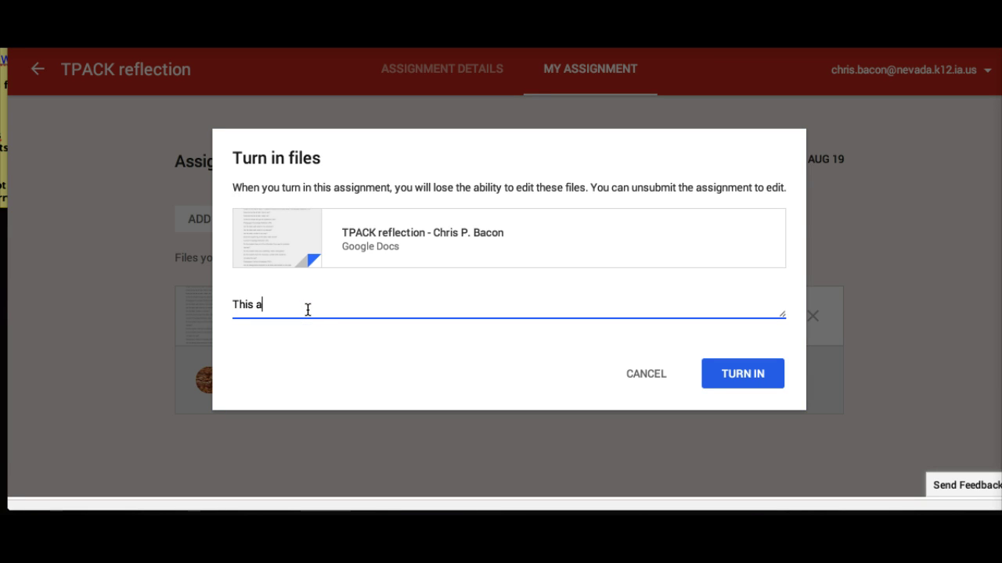
pyautogui.write('ssignment was very beneficial in my l')
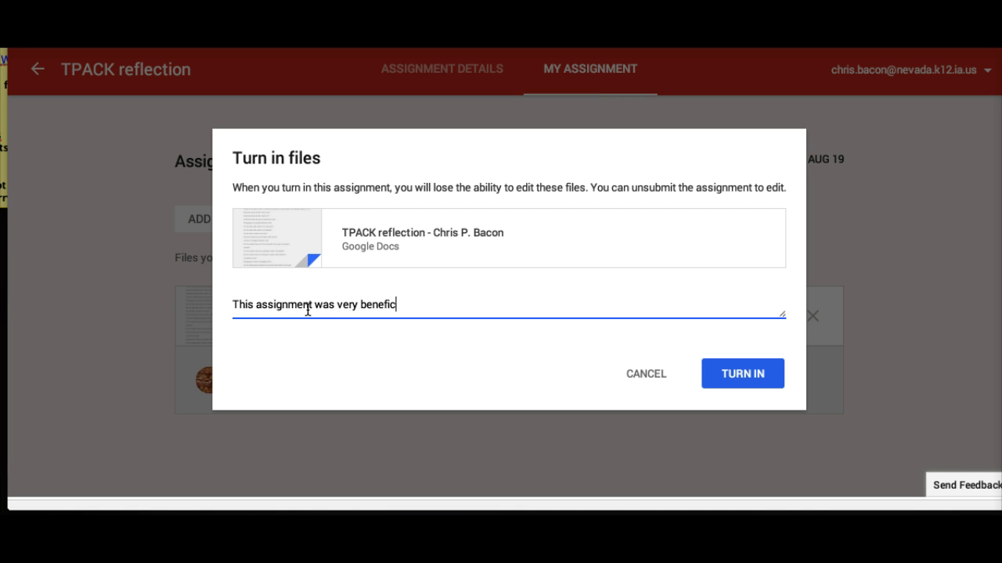
pyautogui.write('earning.')
pyautogui.click(766, 385)
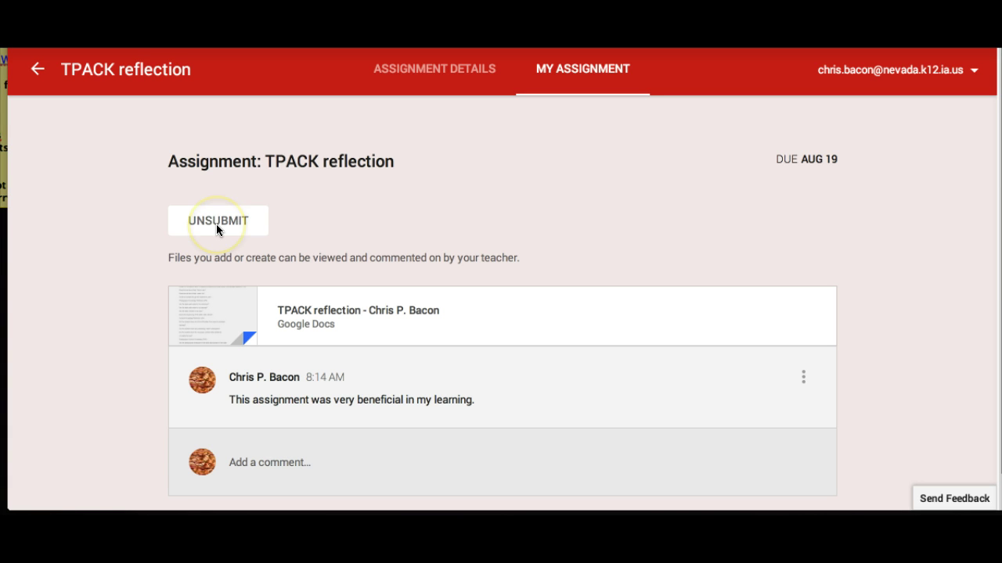
# Step: Reveal the Unsubmit option on the TPACK reflection, then go back to the Demo Class stream
pyautogui.click(216, 224)
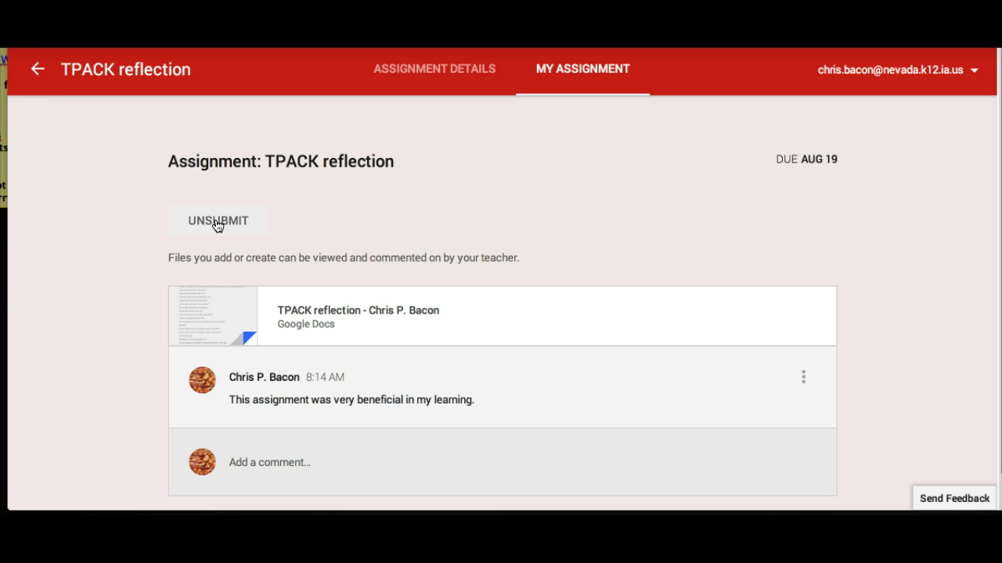
pyautogui.click(37, 69)
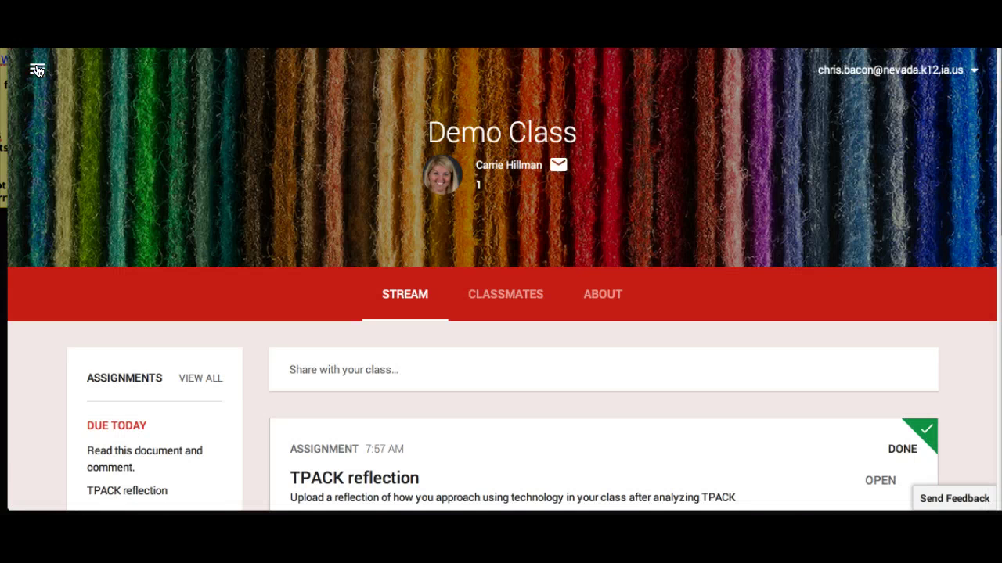
# Step: Check the TPACK reflection's Done mark and open an empty post to share with Demo Class
pyautogui.click(925, 304)
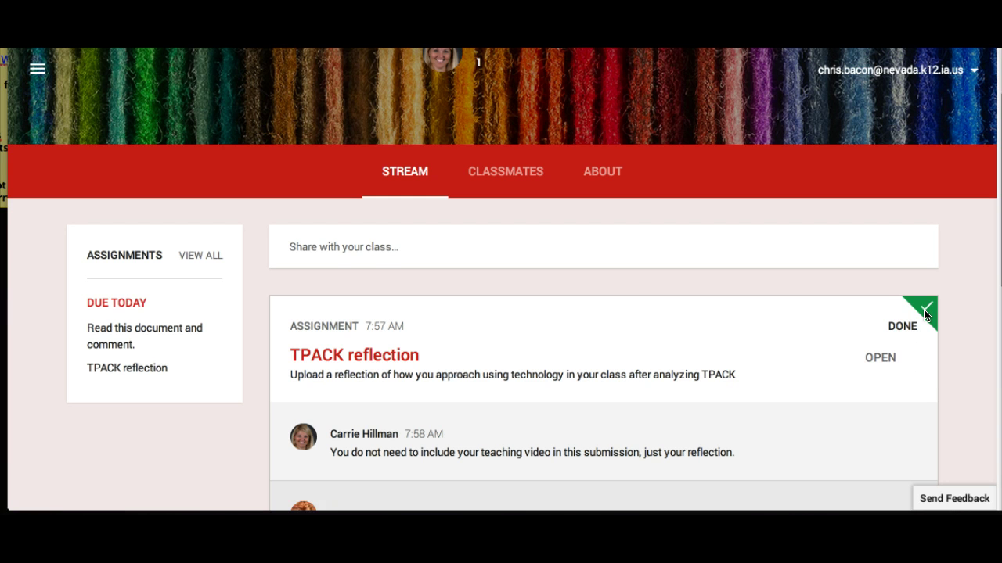
pyautogui.click(360, 248)
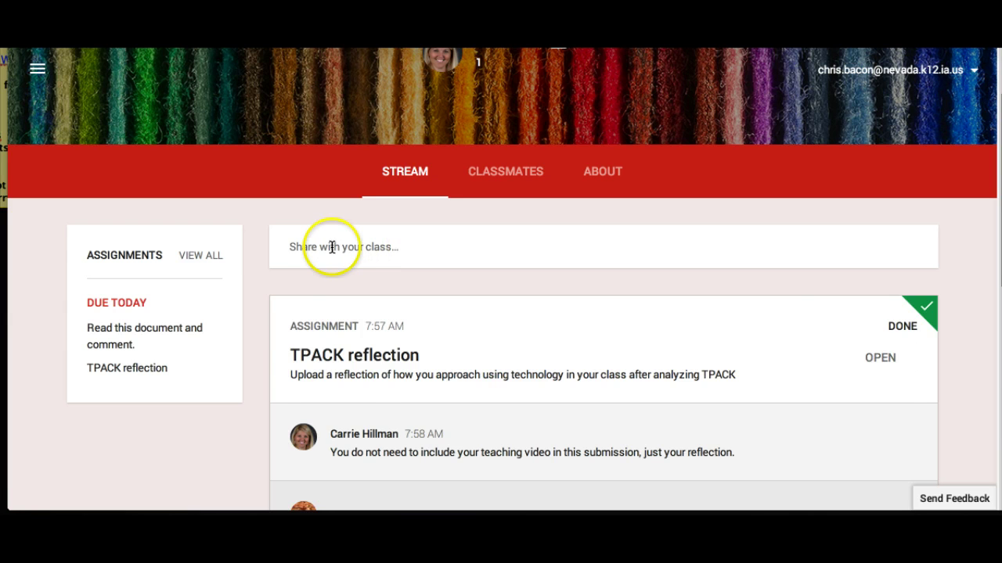
pyautogui.click(326, 247)
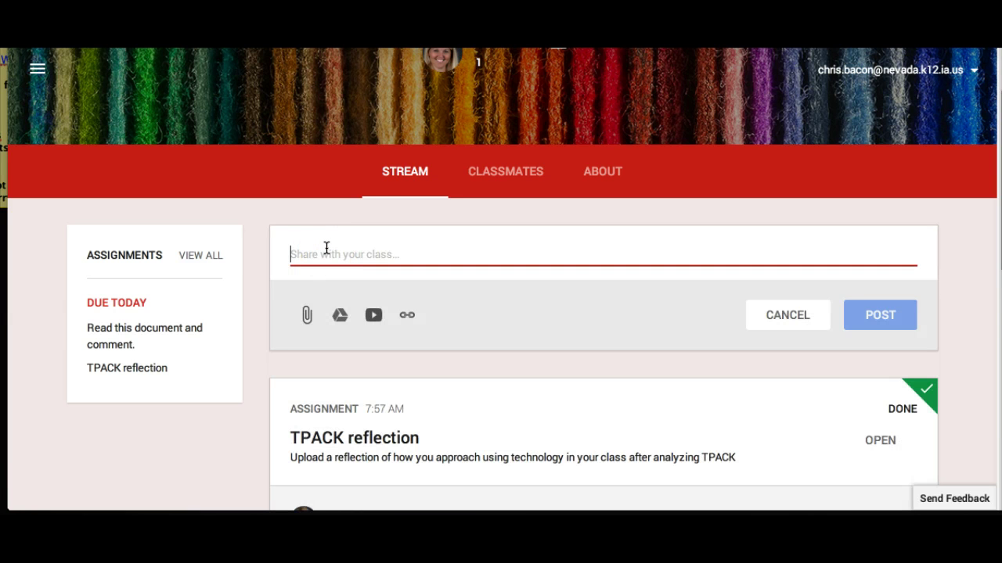